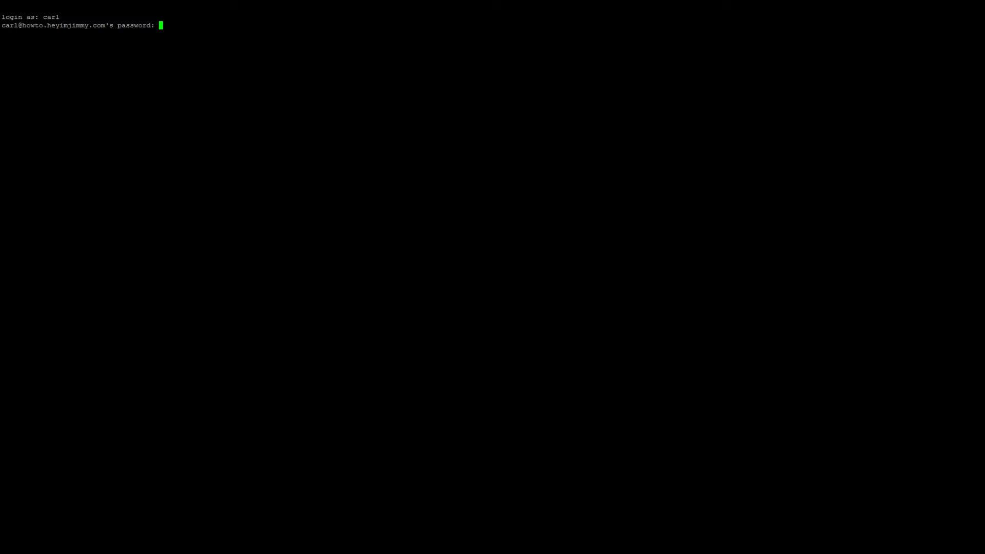
{"action": "key", "text": "Return"}
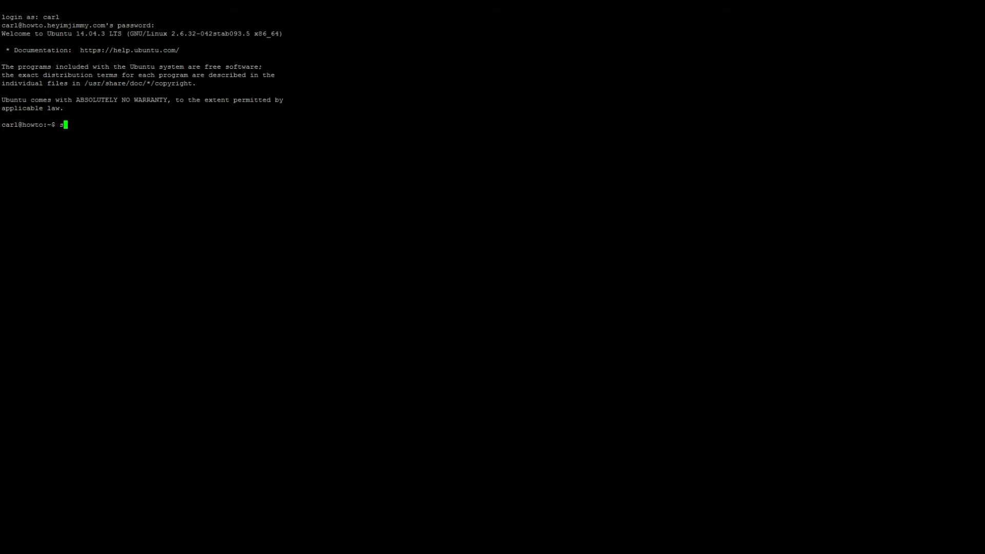
{"action": "type", "text": "sudo apt-get"}
{"action": "type", "text": " update"}
Run sudo apt-get update with the sudo password to refresh the package lists
{"action": "key", "text": "Return"}
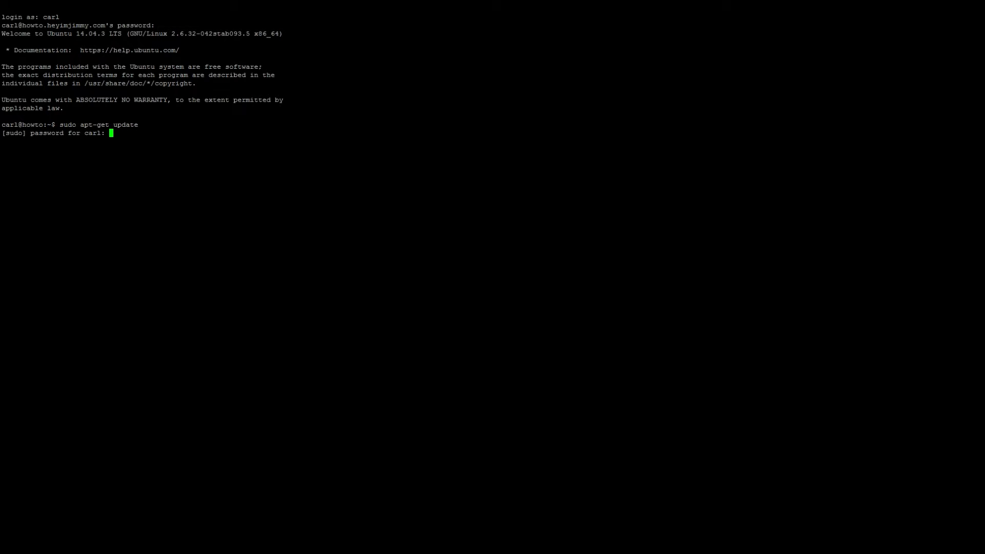
{"action": "key", "text": "Return"}
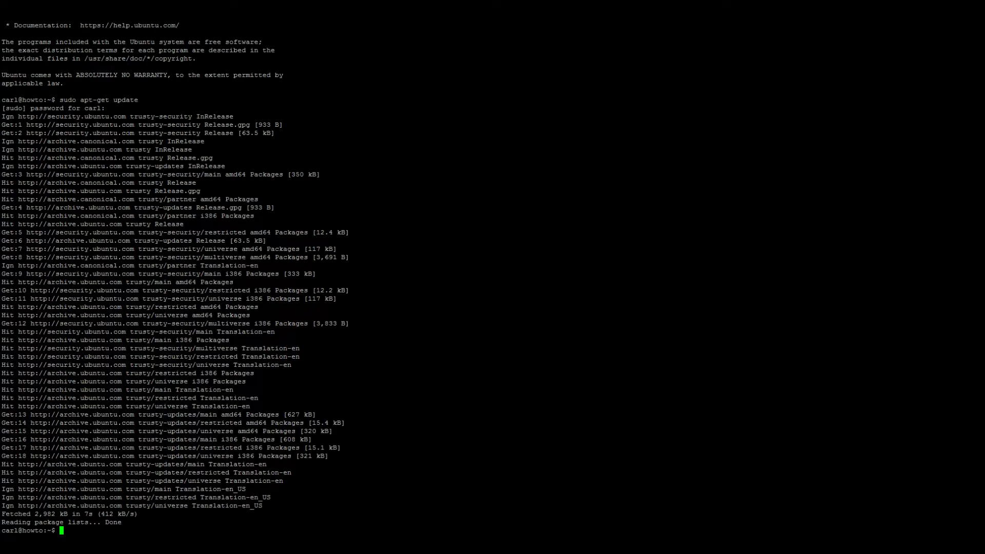
{"action": "type", "text": "sudo apt-"}
{"action": "type", "text": "get install"}
{"action": "type", "text": " mys"}
{"action": "type", "text": "ql-server"}
{"action": "type", "text": " mysql-clie"}
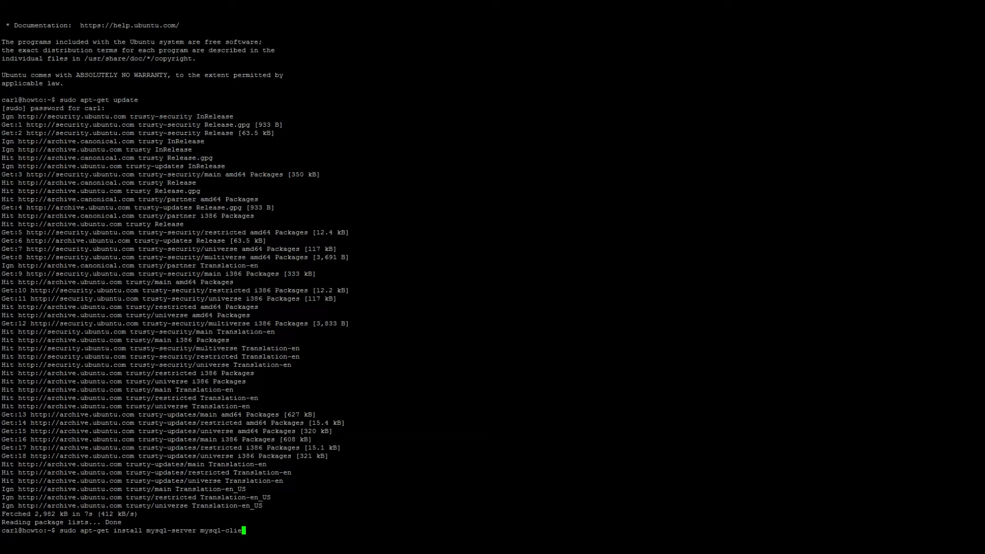
{"action": "type", "text": "nt"}
Install mysql-server and mysql-client, answering y and setting the MySQL root password twice
{"action": "key", "text": "Return"}
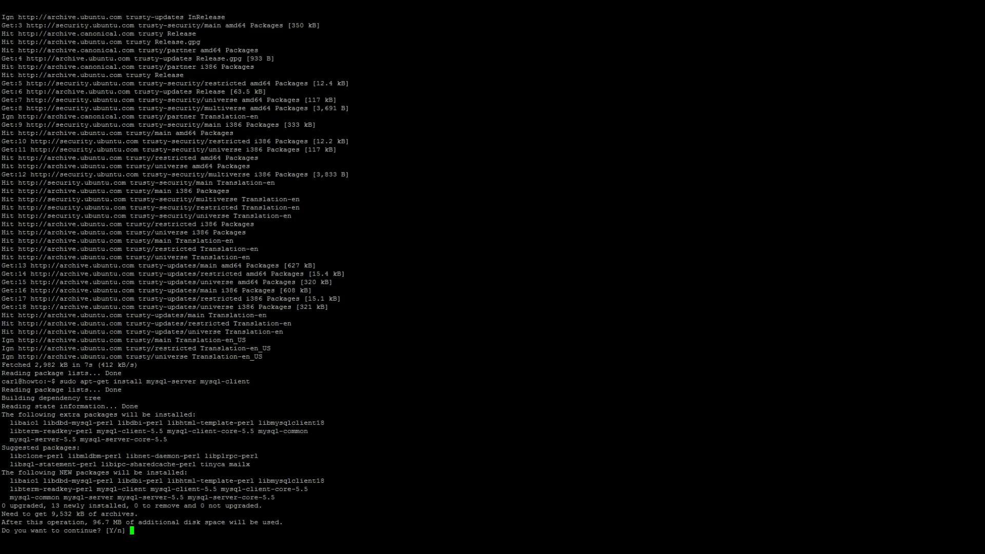
{"action": "type", "text": "y"}
{"action": "key", "text": "Return"}
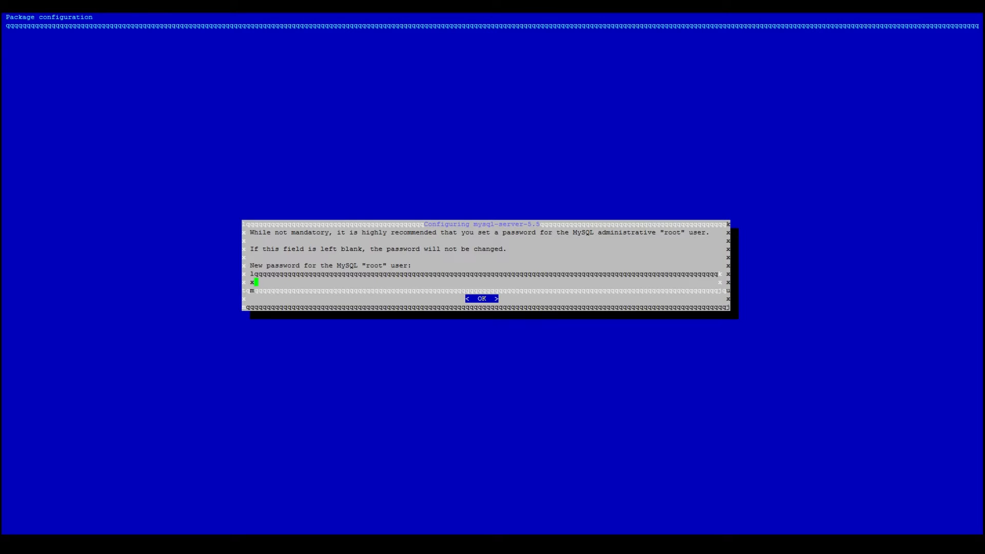
{"action": "key", "text": "Return"}
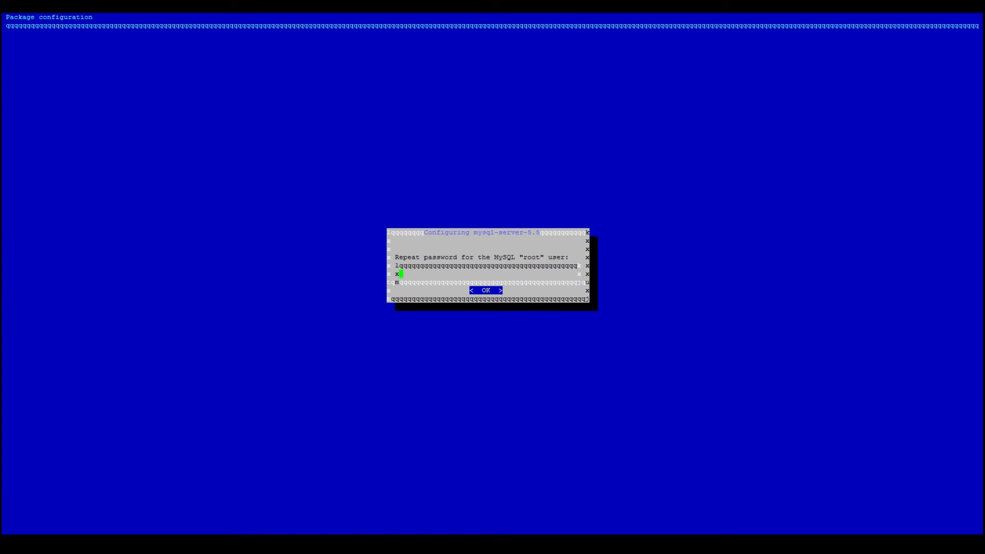
{"action": "key", "text": "Return"}
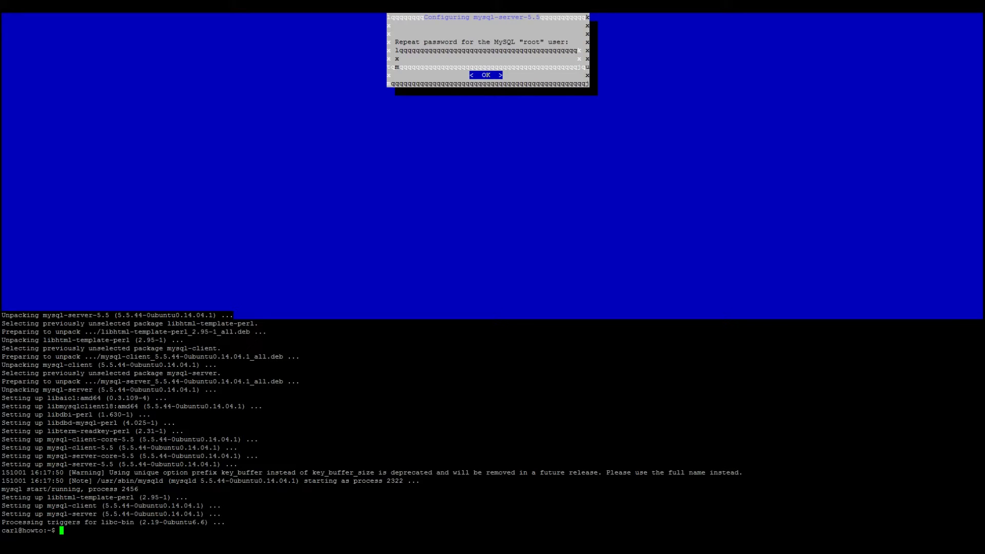
{"action": "type", "text": "sudo apt-get"}
{"action": "type", "text": " install apa"}
{"action": "type", "text": "che"}
{"action": "type", "text": "2"}
Run sudo apt-get install apache2 and confirm with y so the web server starts
{"action": "key", "text": "Return"}
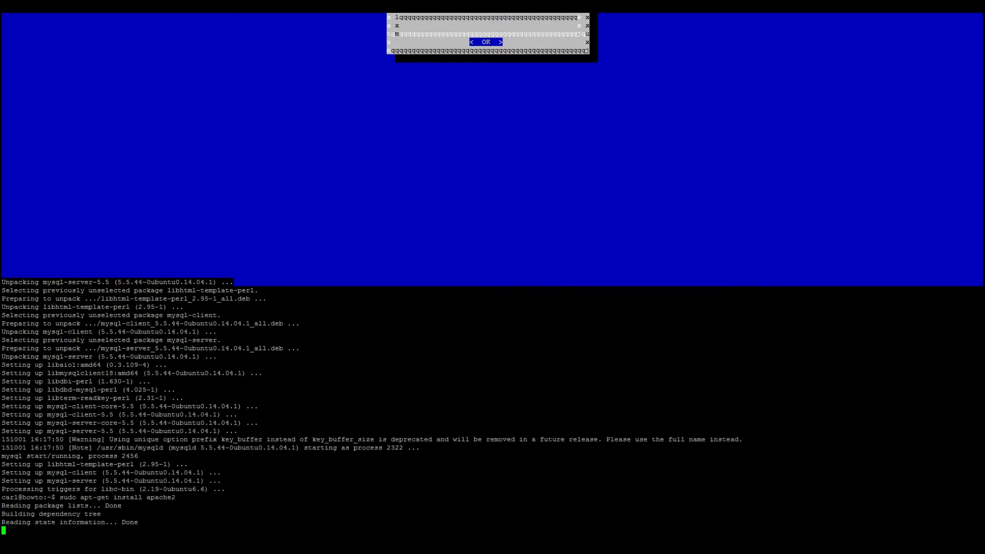
{"action": "type", "text": "y"}
{"action": "key", "text": "Return"}
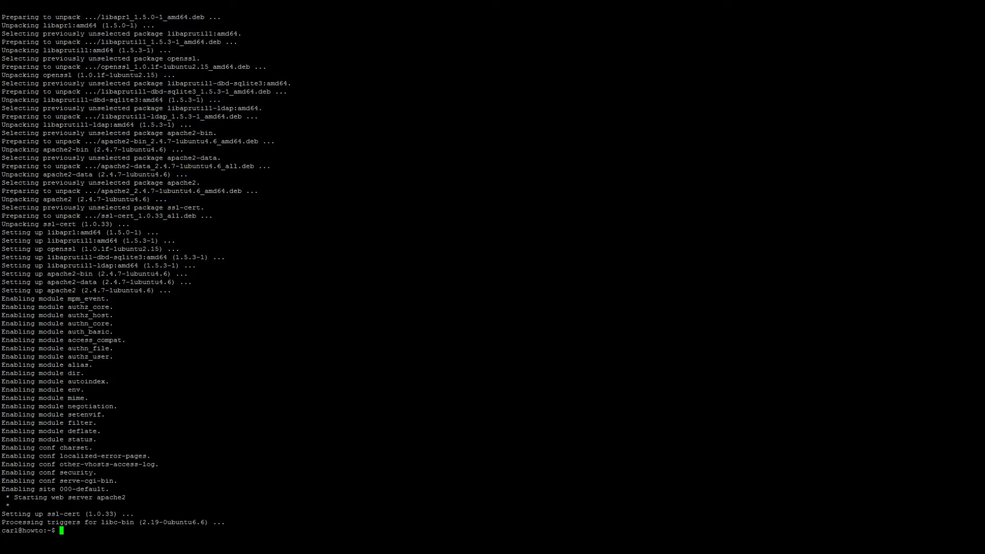
{"action": "type", "text": "sudo apt-ge"}
{"action": "type", "text": "t install ph"}
{"action": "type", "text": "p5 l"}
{"action": "type", "text": "ibapache2"}
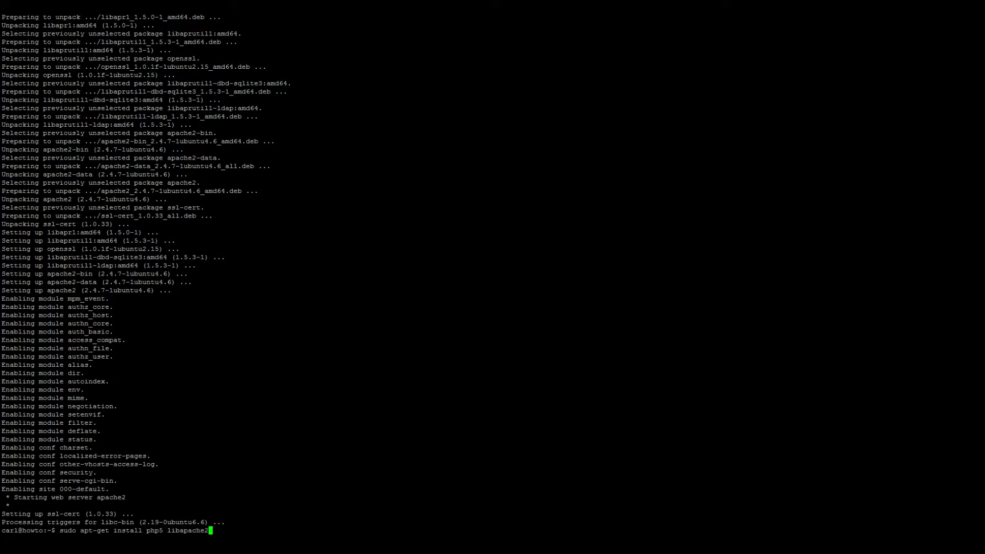
{"action": "type", "text": "-mod-ph"}
{"action": "type", "text": "p5 php5"}
{"action": "type", "text": "-curl"}
Install php5, libapache2-mod-php5 and php5-curl, confirming with y
{"action": "key", "text": "Return"}
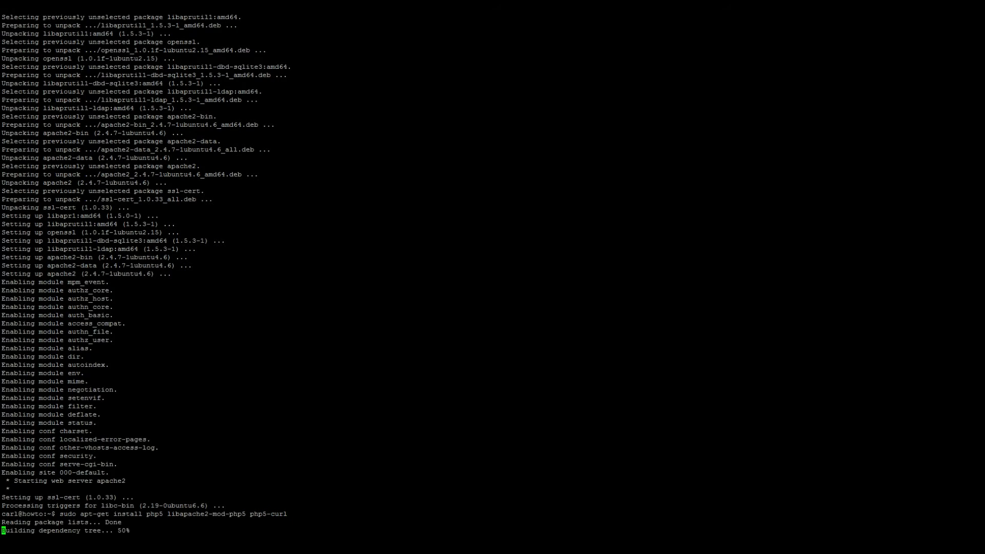
{"action": "type", "text": "y"}
{"action": "key", "text": "Return"}
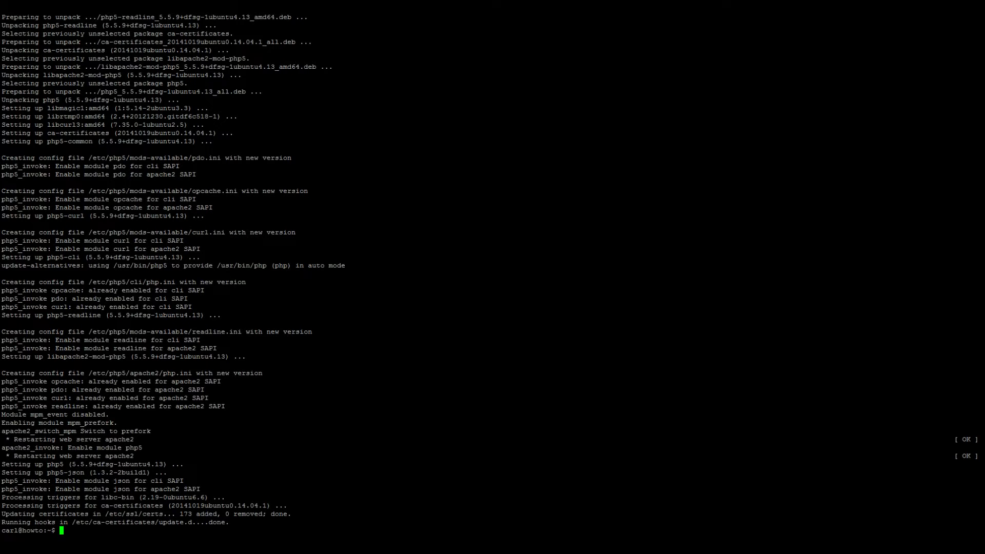
{"action": "type", "text": "sudo apt-get "}
{"action": "type", "text": "install "}
{"action": "type", "text": "phpmyadmin"}
Run sudo apt-get install phpmyadmin, confirm with y and answer the dbconfig-common prompt
{"action": "key", "text": "Return"}
{"action": "type", "text": "y"}
{"action": "key", "text": "Return"}
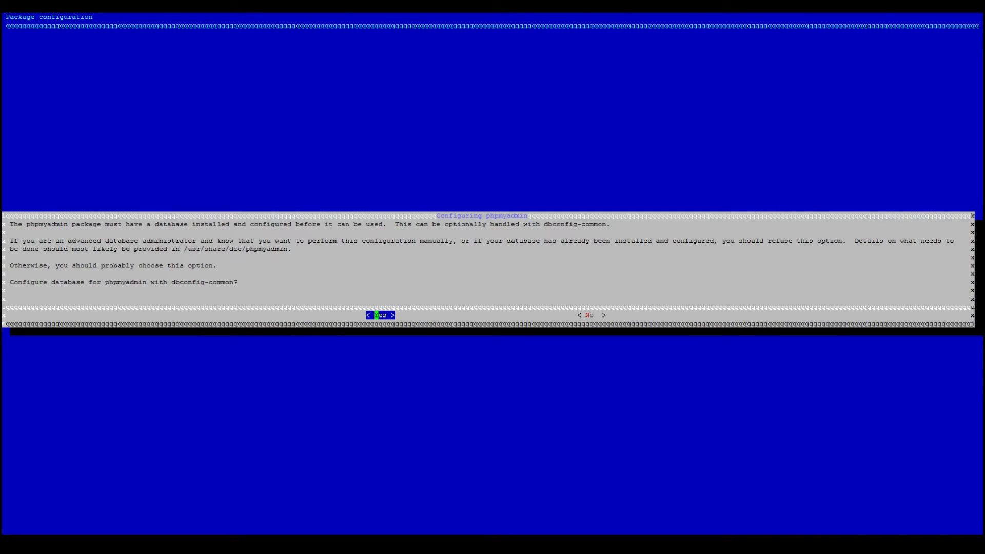
{"action": "key", "text": "Tab"}
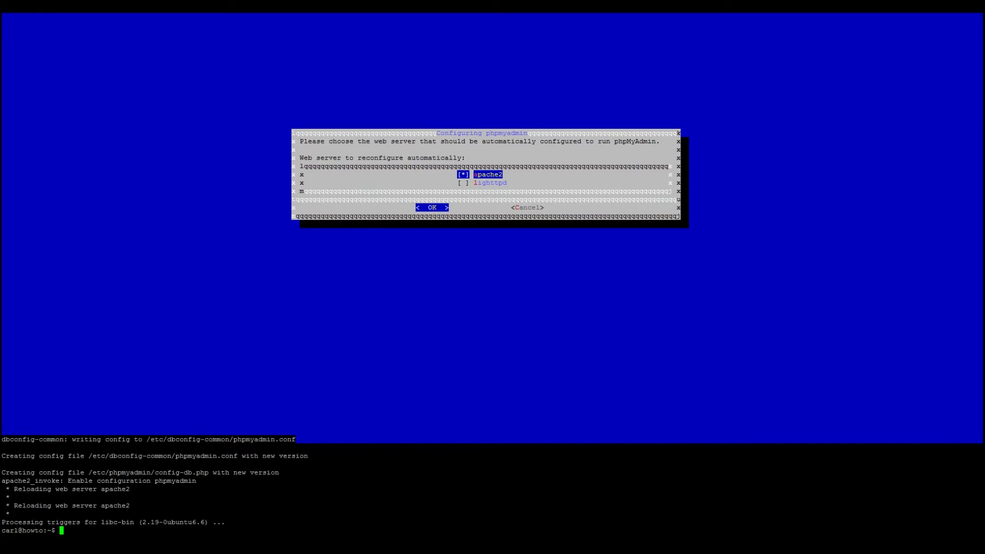
{"action": "type", "text": "sudo serv"}
{"action": "type", "text": "ice apache2"}
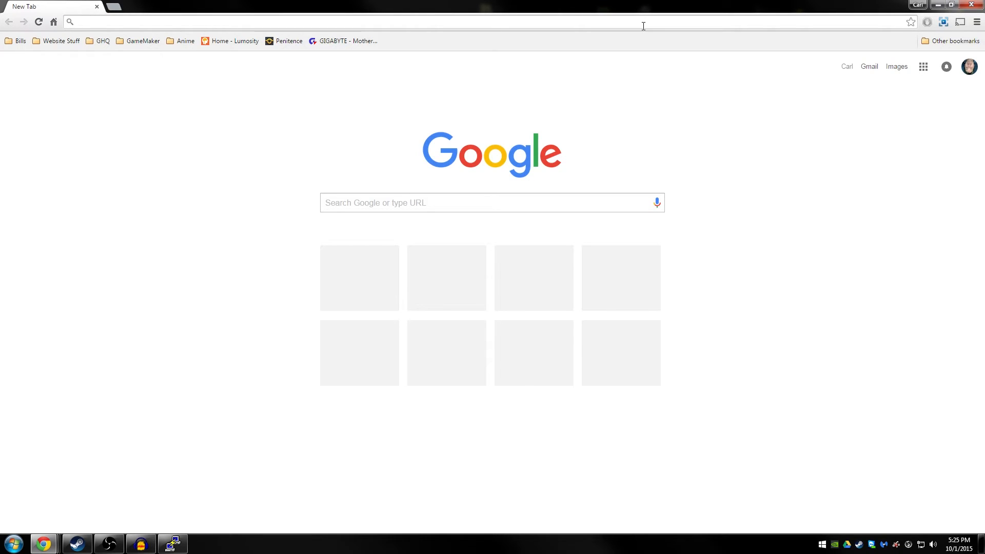
{"action": "type", "text": "howto.h"}
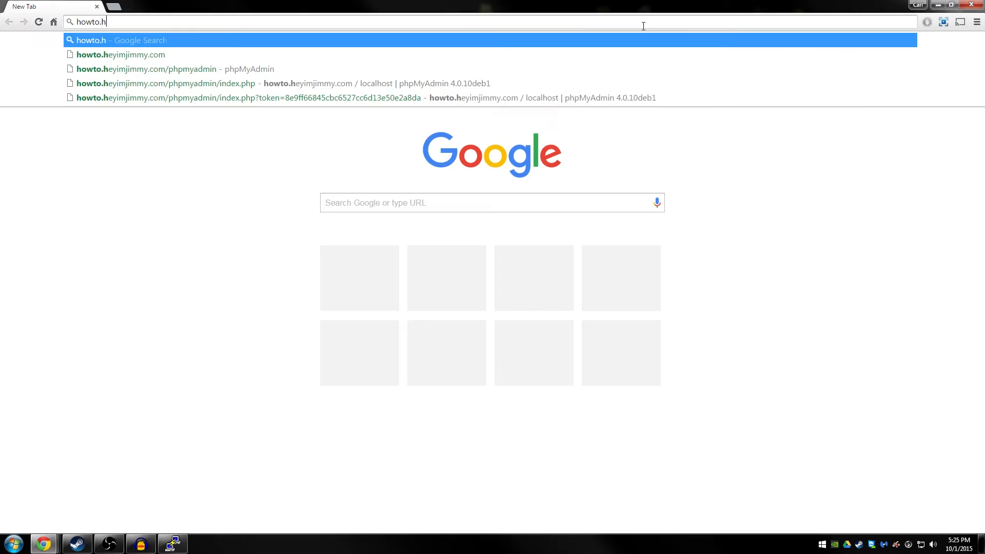
{"action": "type", "text": "eyimjjimmy.com/"}
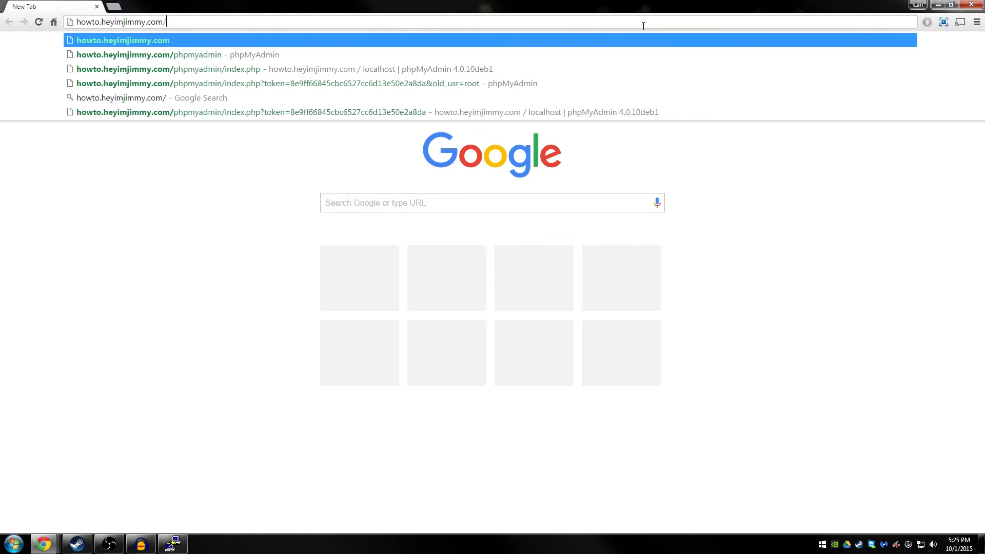
{"action": "type", "text": "phphhm"}
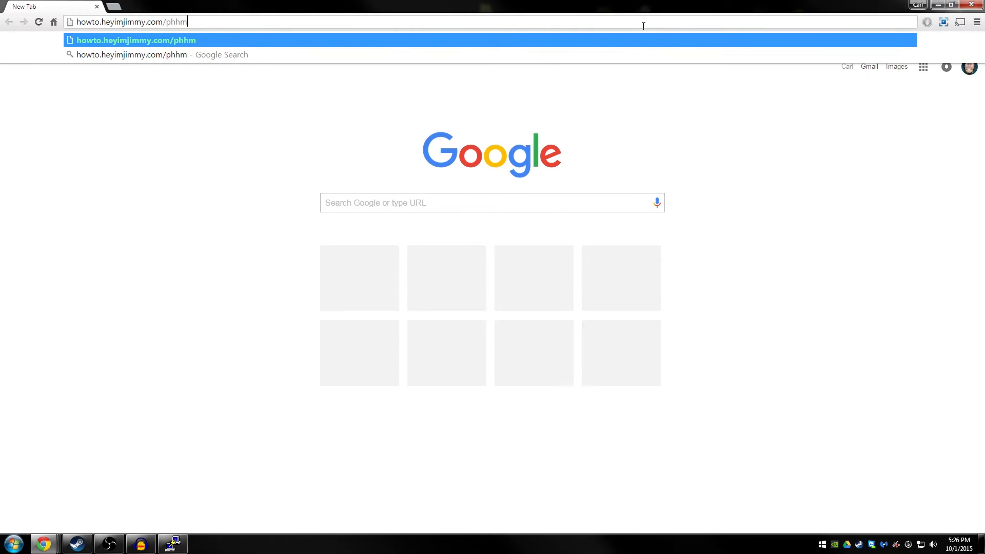
{"action": "type", "text": "yadmin"}
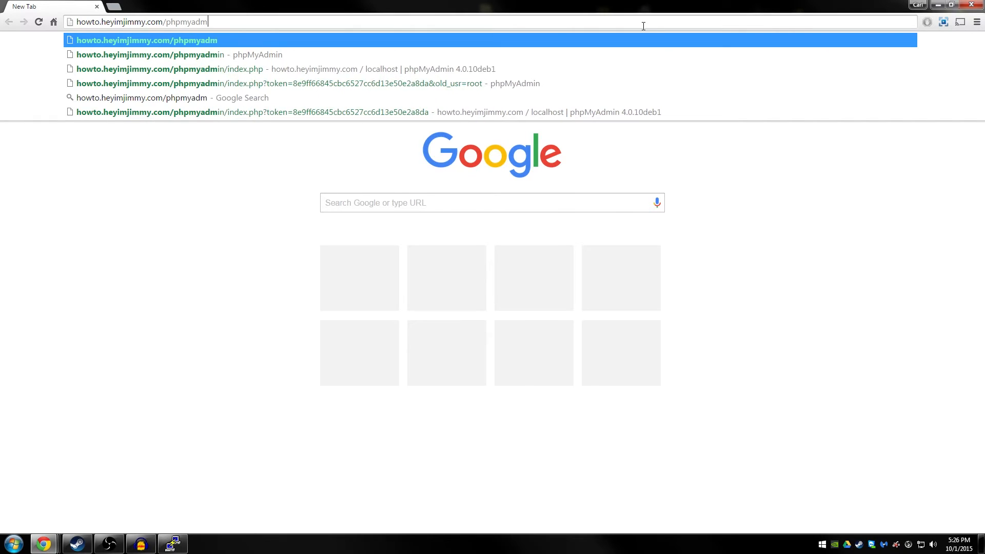
Load howto.heyimjimmy.com/phpmyadmin to reach the phpMyAdmin login page
{"action": "key", "text": "Return"}
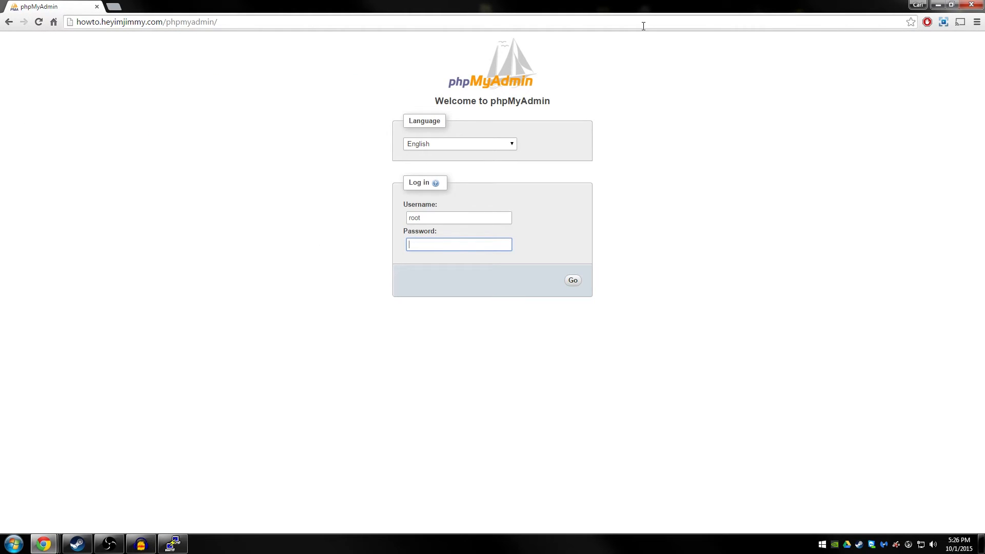
{"action": "type", "text": "***********"}
Log in as root and create a new database named ownCloud from the Databases list
{"action": "key", "text": "Return"}
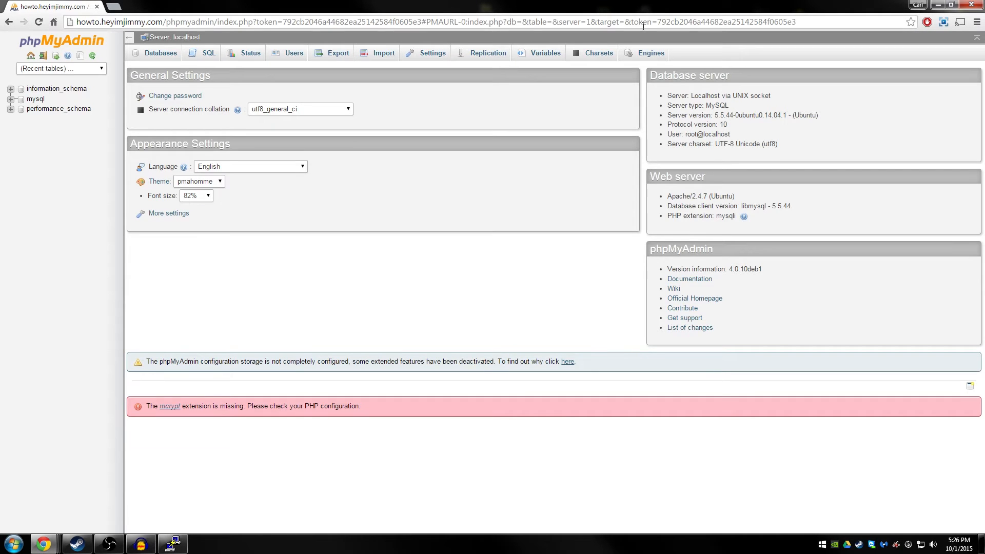
{"action": "left_click", "coordinate": [160, 53]}
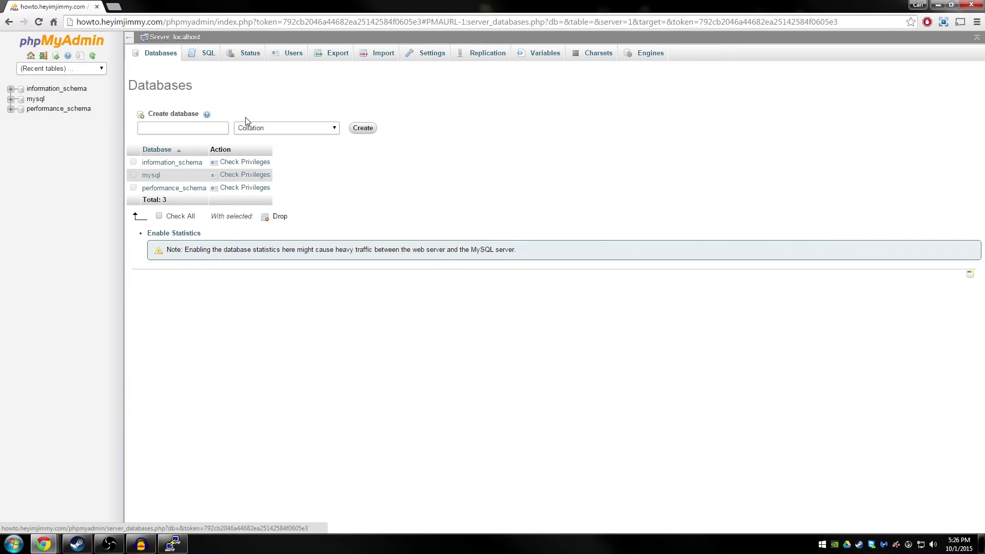
{"action": "left_click", "coordinate": [188, 127]}
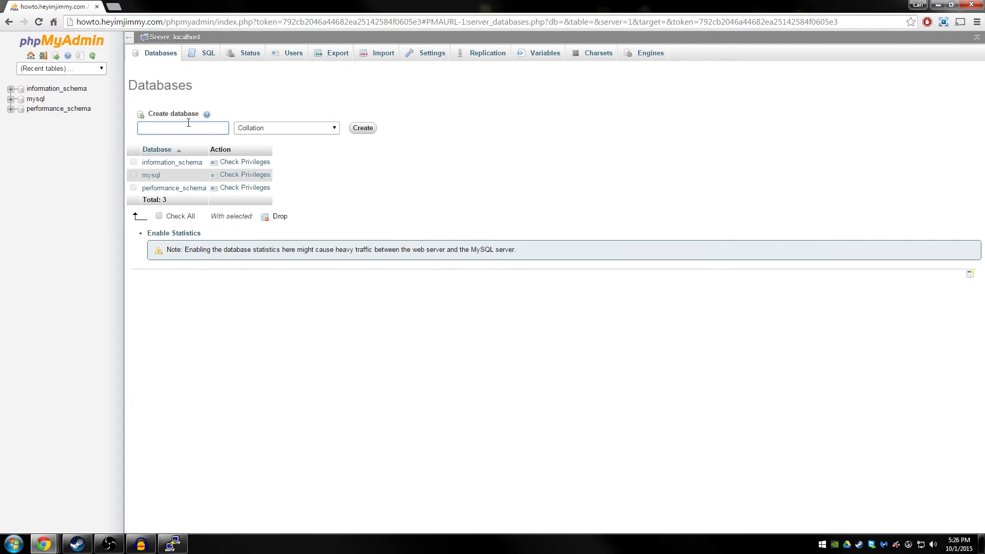
{"action": "type", "text": "wnCloud"}
{"action": "left_click", "coordinate": [364, 128]}
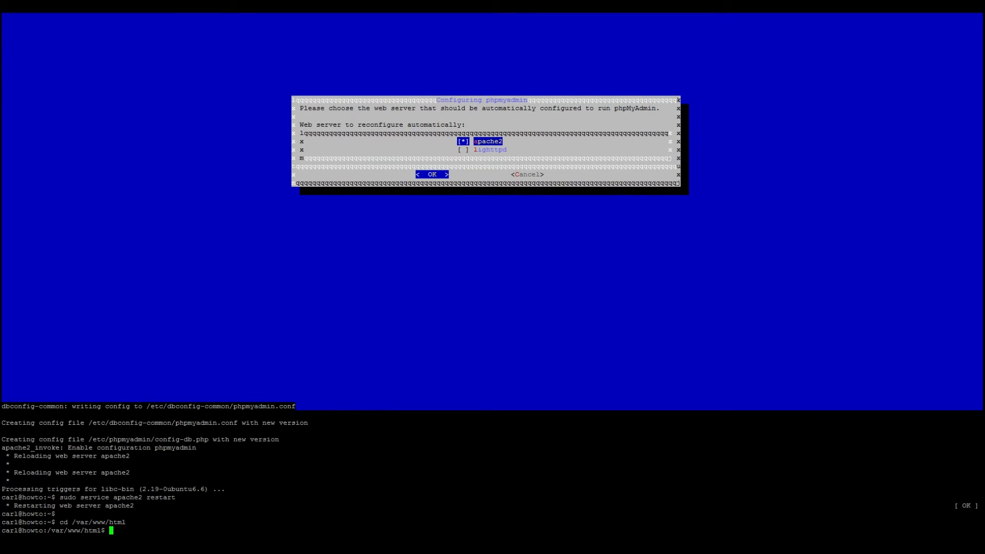
{"action": "type", "text": "sudo "}
{"action": "type", "text": "wget "}
{"action": "type", "text": "http://d"}
{"action": "type", "text": "ownload."}
{"action": "type", "text": "owncloud.com/download/community/set"}
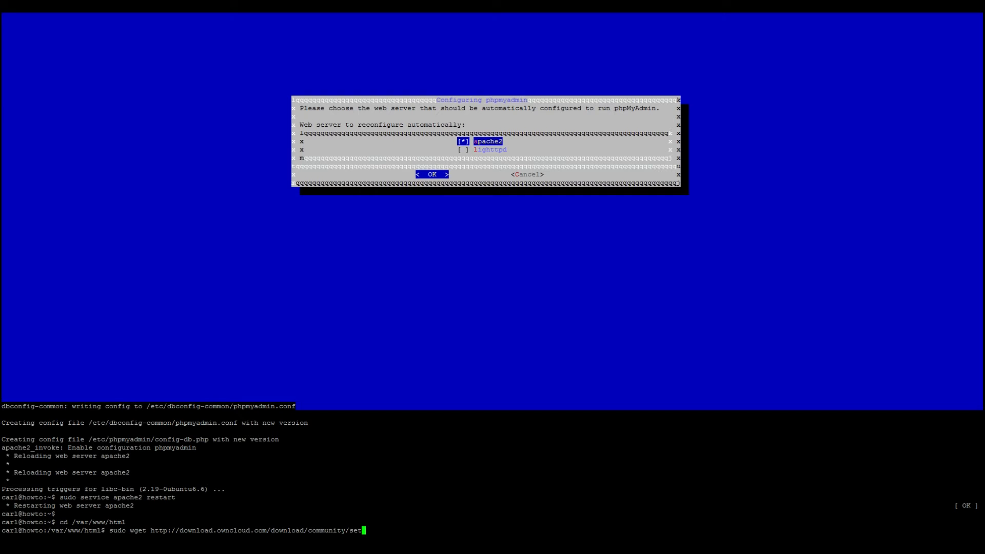
{"action": "type", "text": "up-ownclo"}
{"action": "type", "text": "ud.php"}
Fetch setup-owncloud.php with sudo wget into /var/www/html
{"action": "key", "text": "Return"}
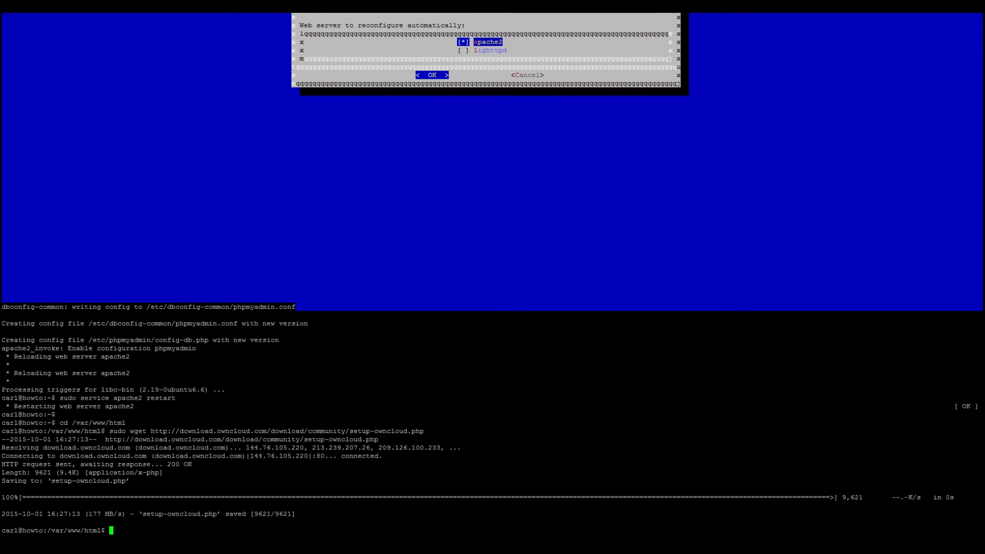
{"action": "type", "text": "ls"}
List the web folder, then run sudo chown -R www-data /var/www/html/
{"action": "key", "text": "Return"}
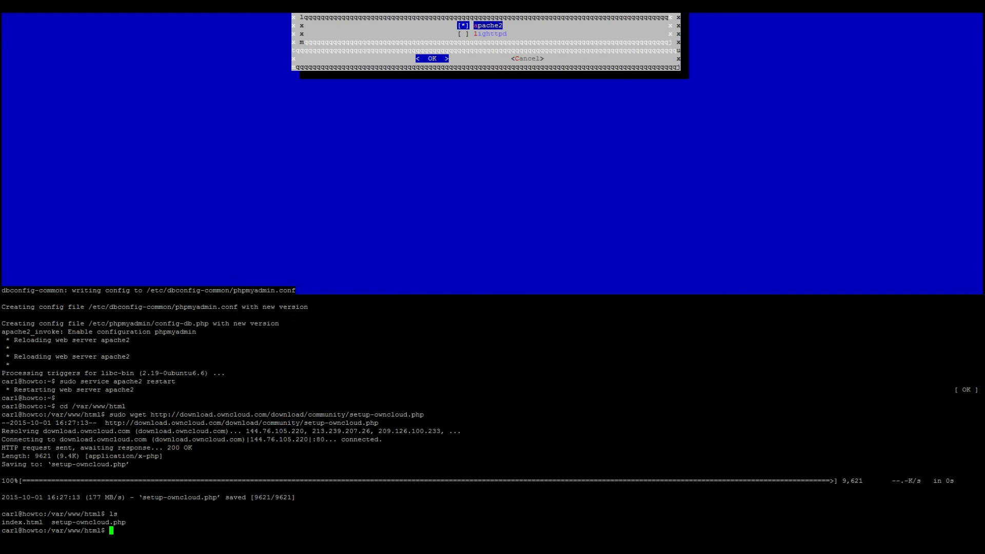
{"action": "type", "text": "sudo chown"}
{"action": "type", "text": " -R"}
{"action": "type", "text": " www-da"}
{"action": "type", "text": "ta"}
{"action": "type", "text": " /var/w"}
{"action": "type", "text": "ww/html/"}
{"action": "key", "text": "Return"}
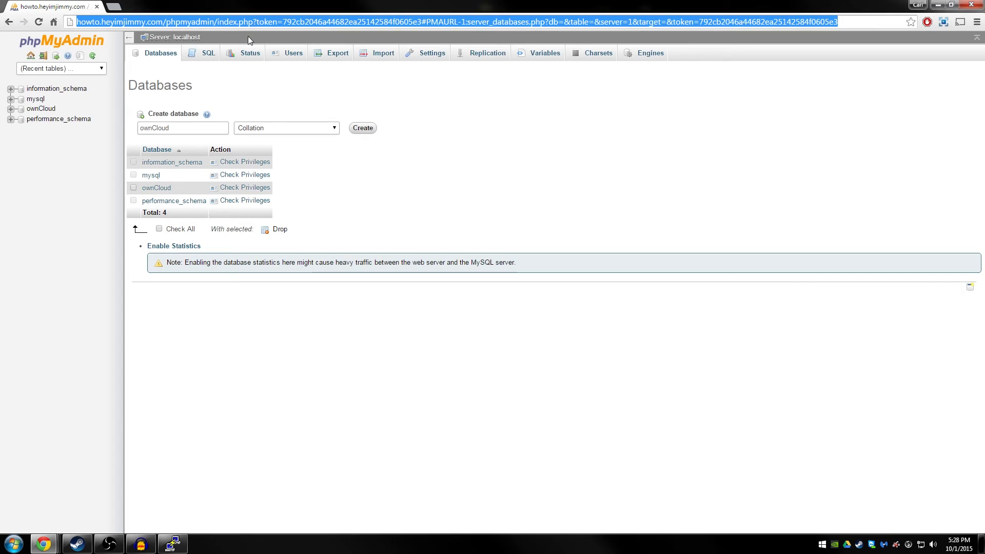
{"action": "type", "text": "howto"}
{"action": "type", "text": ".hetyim"}
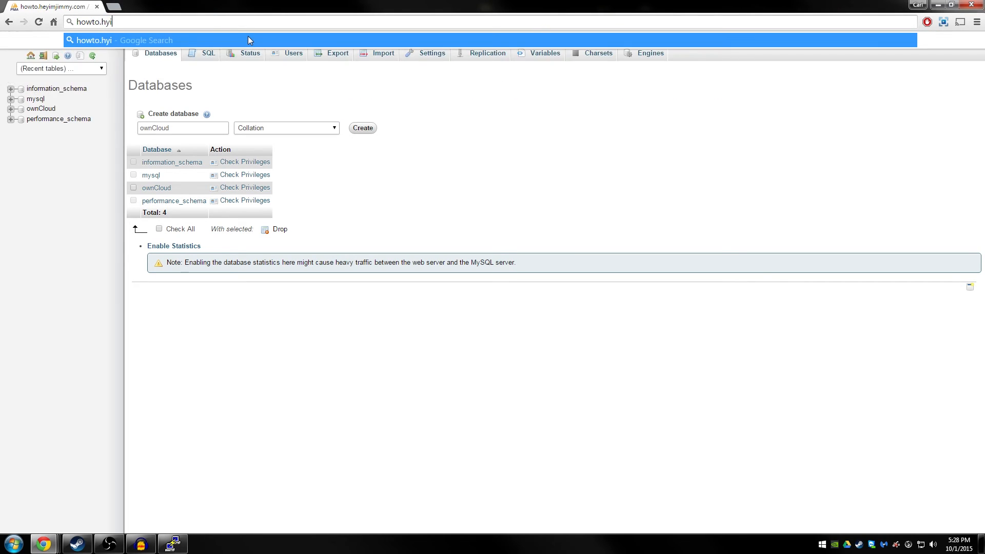
Load howto.heyimjimmy.com/setup-owncloud.php in Chrome to show the ownCloud Setup Wizard
{"action": "key", "text": "BackSpace"}
{"action": "key", "text": "BackSpace"}
{"action": "key", "text": "BackSpace"}
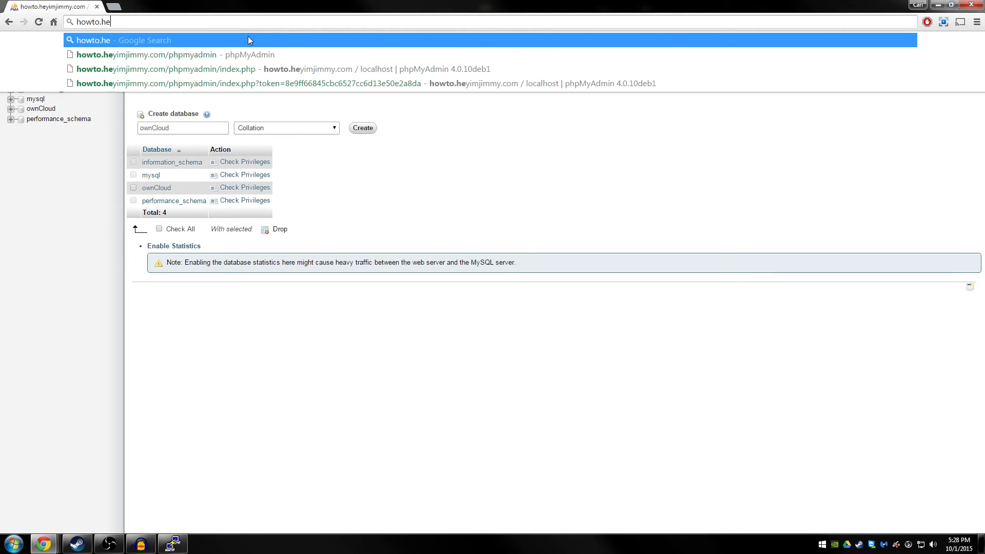
{"action": "type", "text": "yimjimmy.com/set"}
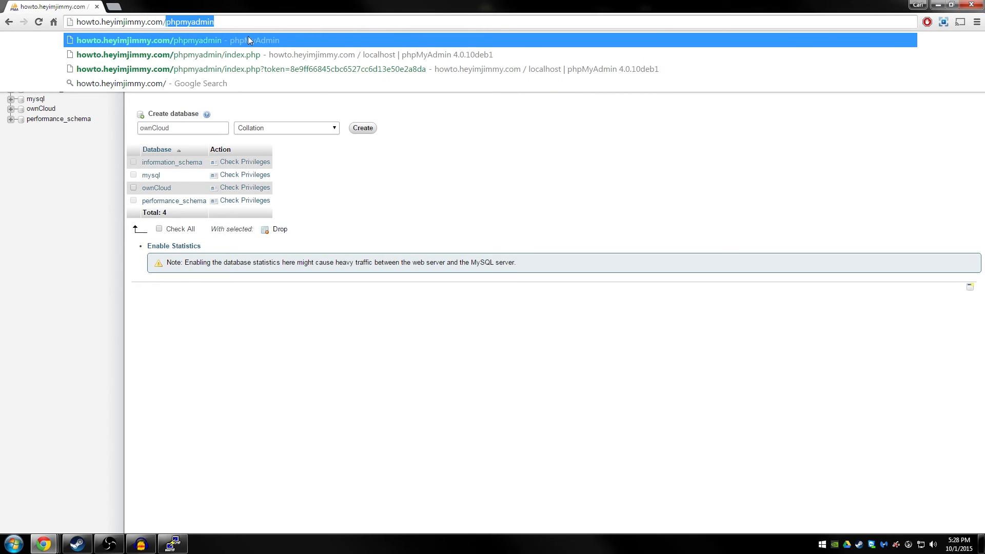
{"action": "type", "text": "up-ownlo"}
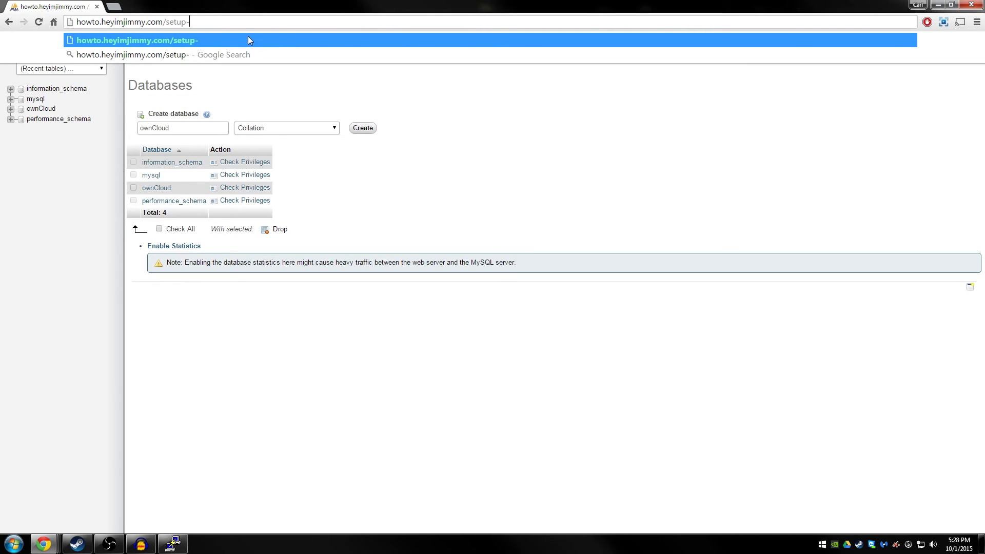
{"action": "key", "text": "BackSpace"}
{"action": "key", "text": "BackSpace"}
{"action": "type", "text": "clo"}
{"action": "key", "text": "BackSpace"}
{"action": "key", "text": "BackSpace"}
{"action": "type", "text": "ud"}
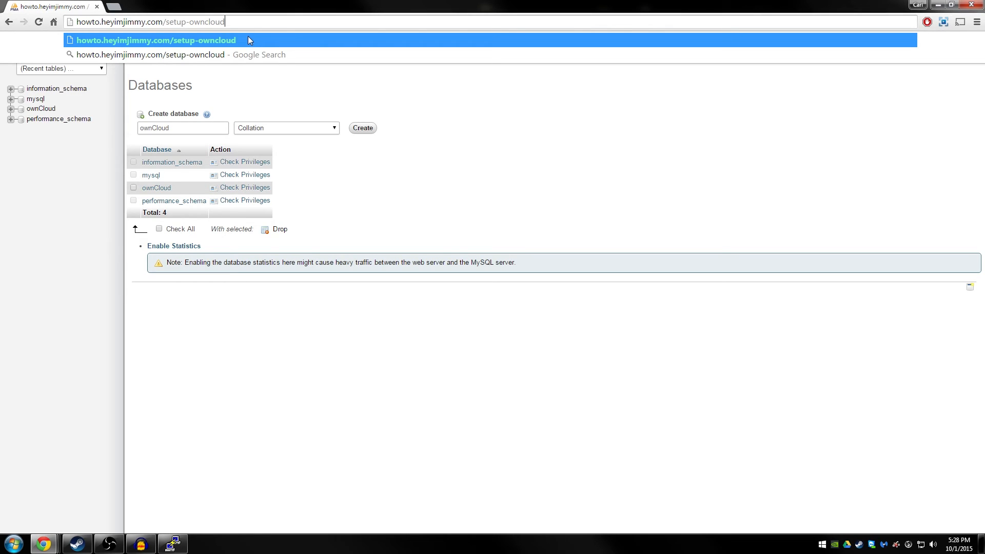
{"action": "type", "text": ".php"}
{"action": "key", "text": "Return"}
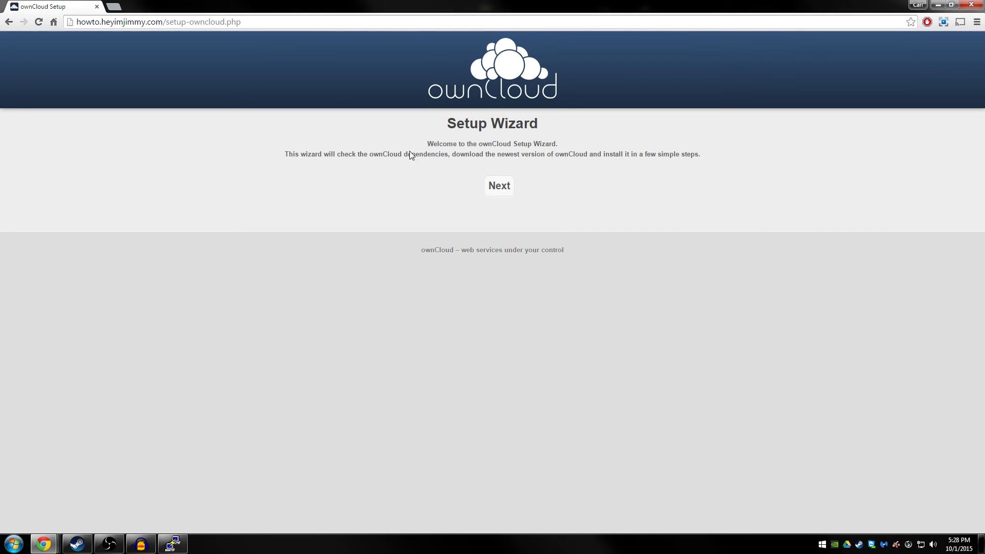
Run the dependency check and install ownCloud into the current directory '.' instead of 'owncloud'
{"action": "left_click", "coordinate": [497, 186]}
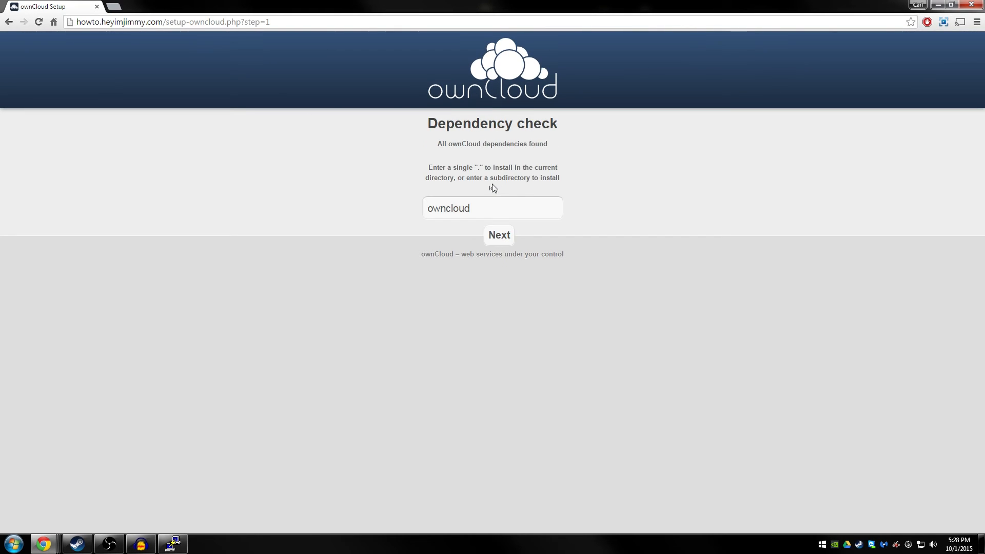
{"action": "left_click_drag", "start_coordinate": [498, 208], "coordinate": [337, 212]}
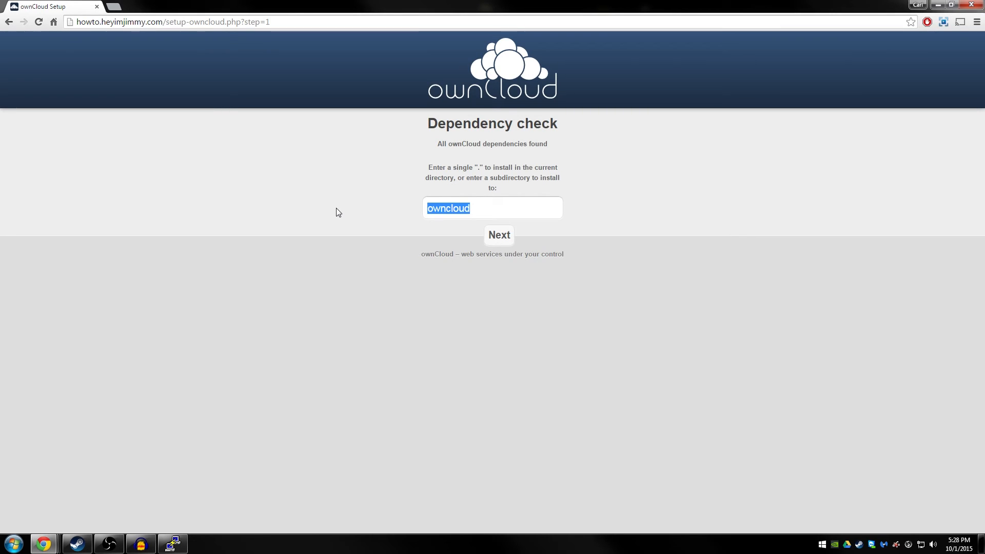
{"action": "type", "text": "."}
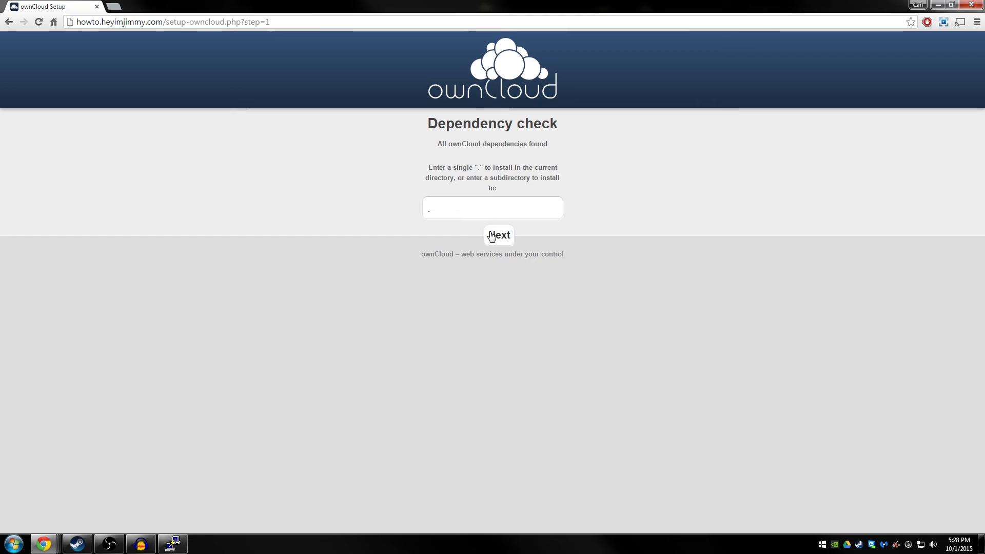
{"action": "left_click", "coordinate": [493, 235]}
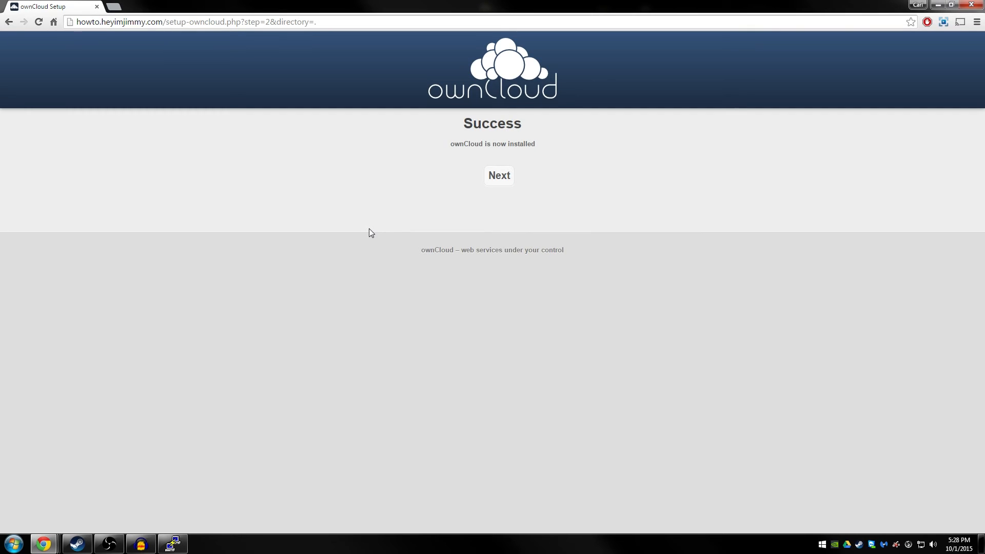
{"action": "left_click", "coordinate": [499, 182]}
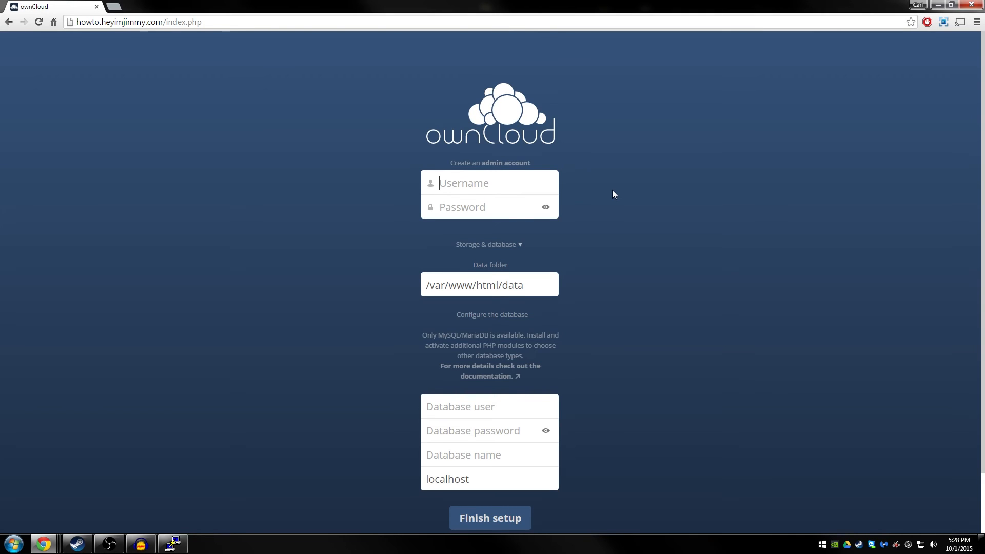
Create the admin account and link database user root to the ownCloud database on localhost, then finish setup
{"action": "key", "text": "Tab"}
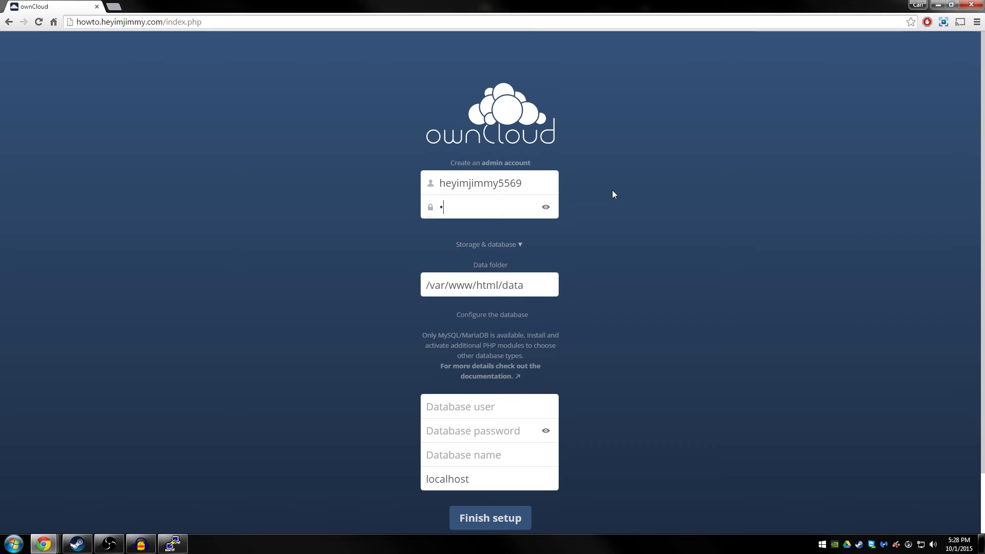
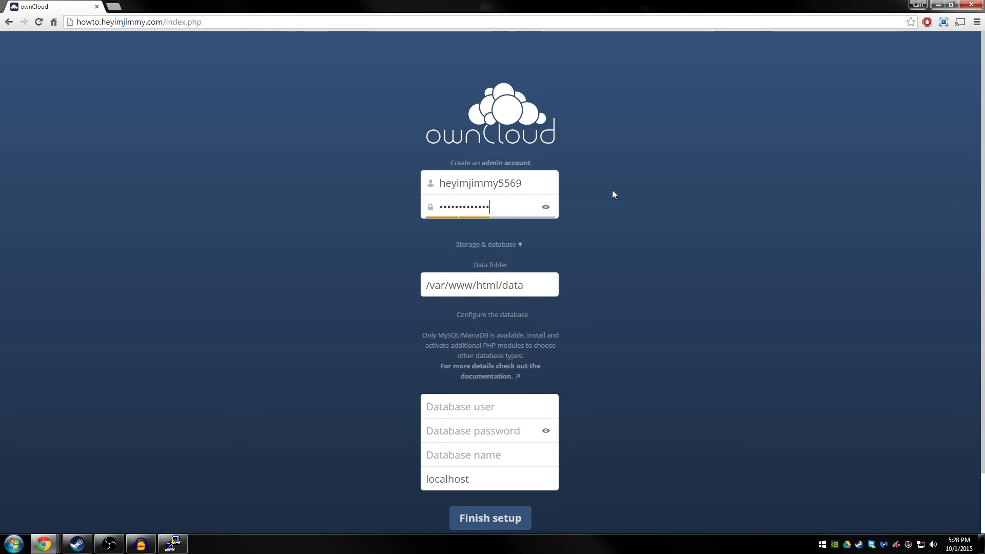
{"action": "scroll", "coordinate": [614, 193], "scroll_direction": "down", "scroll_amount": 1}
{"action": "left_click", "coordinate": [493, 338]}
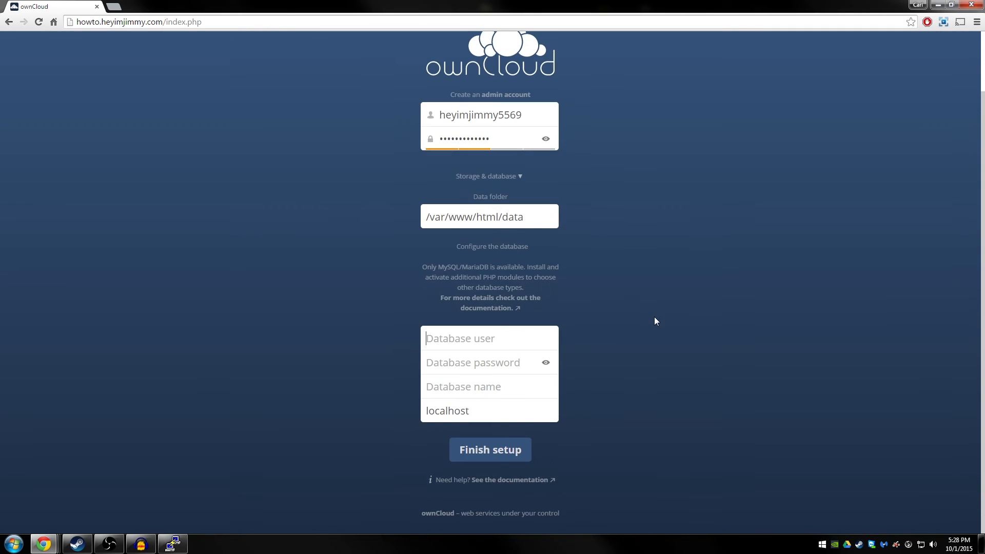
{"action": "type", "text": "root"}
{"action": "key", "text": "Tab"}
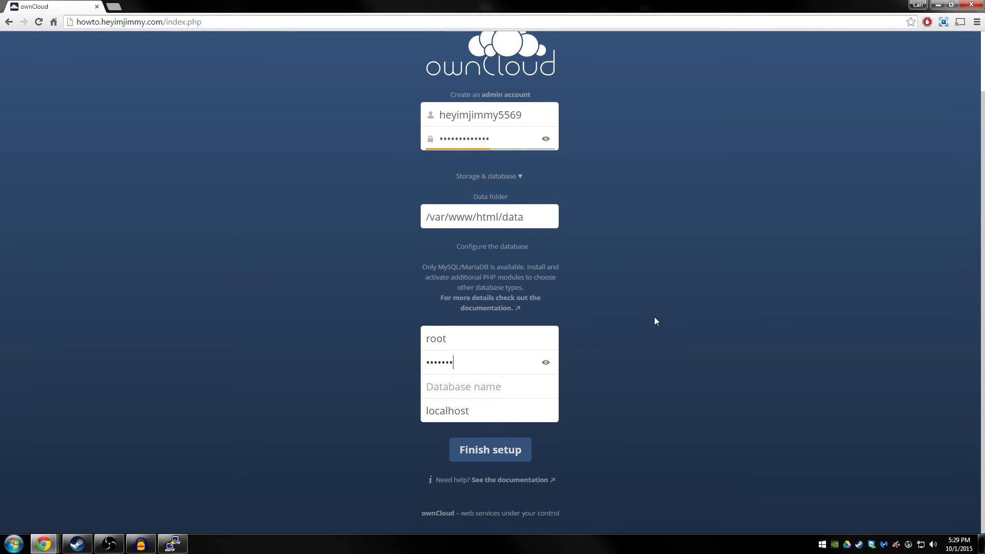
{"action": "key", "text": "Tab"}
{"action": "type", "text": "ownCloud"}
{"action": "key", "text": "Tab"}
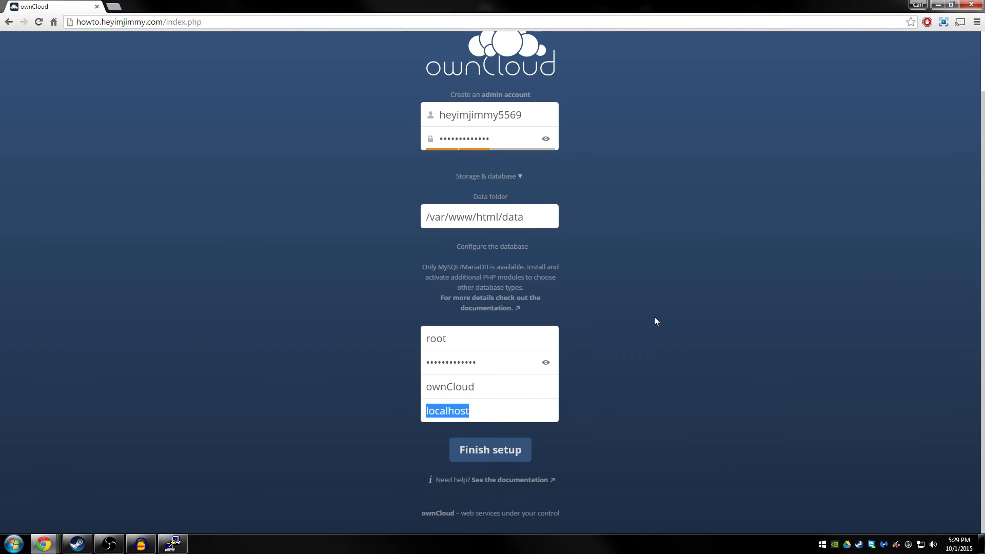
{"action": "left_click", "coordinate": [515, 449]}
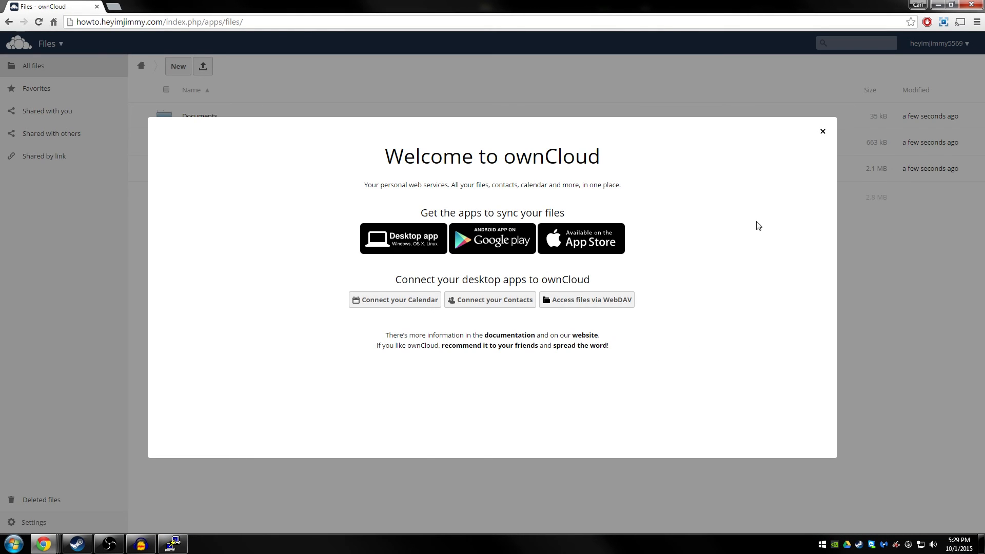
Dismiss the Welcome message and go to the Admin settings page from the username menu
{"action": "left_click", "coordinate": [821, 132]}
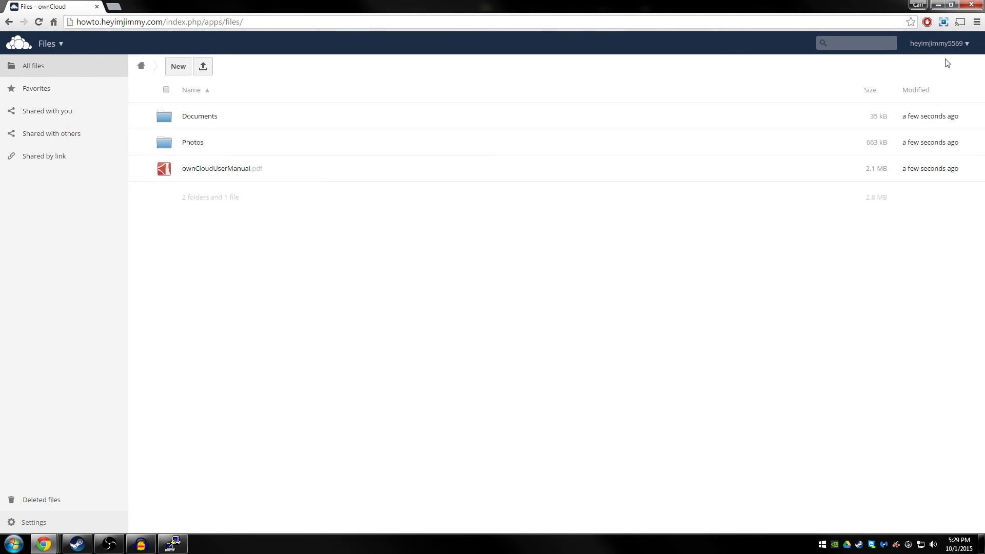
{"action": "left_click", "coordinate": [952, 46]}
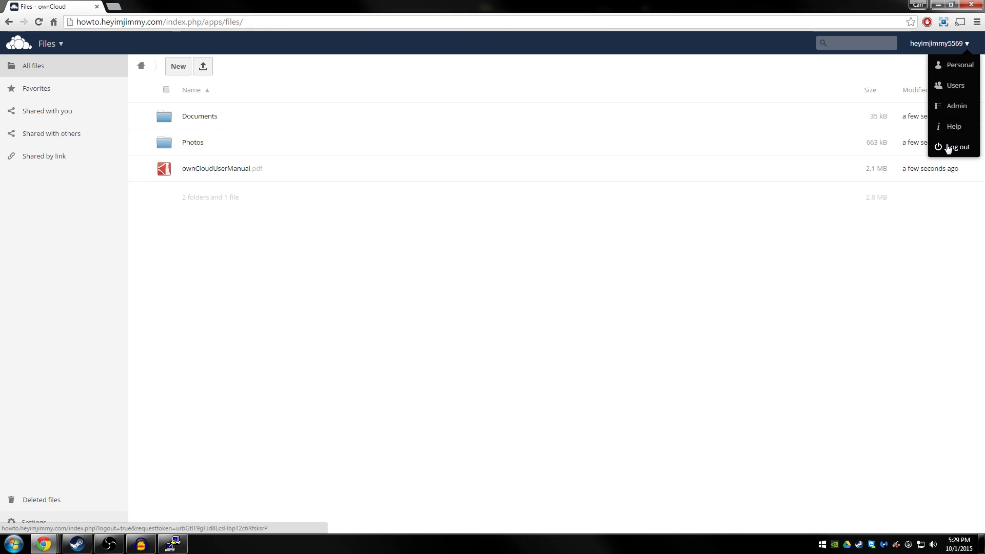
{"action": "left_click", "coordinate": [954, 106]}
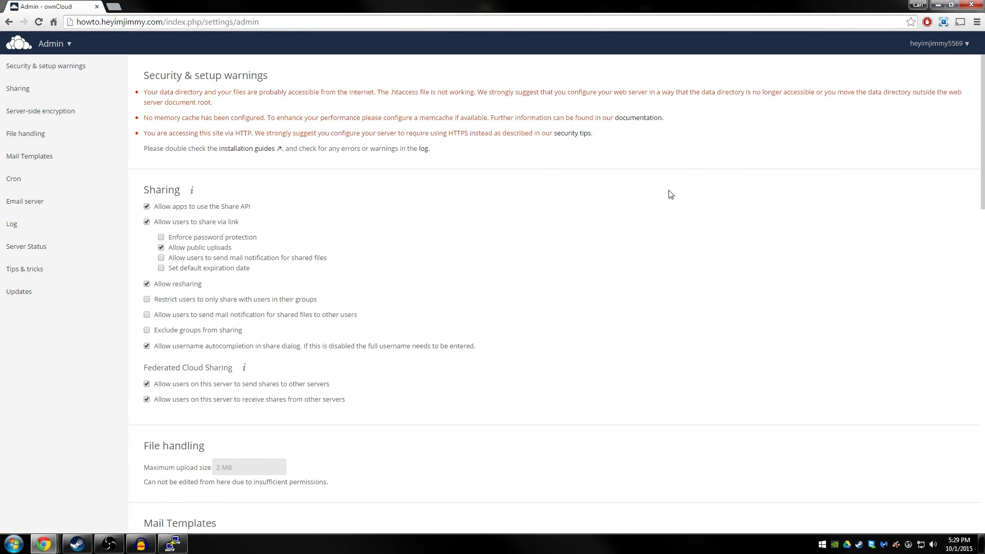
{"action": "left_click", "coordinate": [55, 43]}
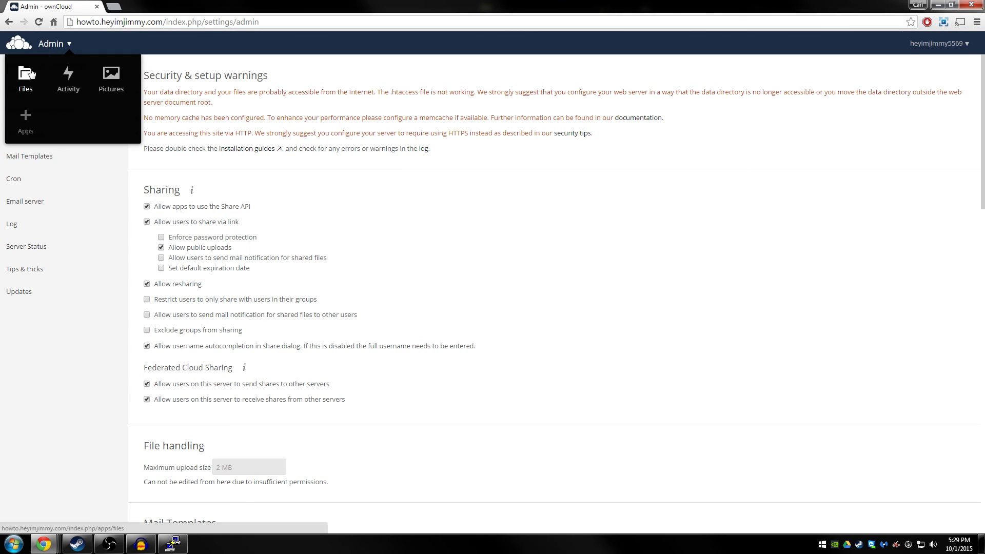
{"action": "left_click", "coordinate": [940, 43]}
{"action": "left_click", "coordinate": [954, 65]}
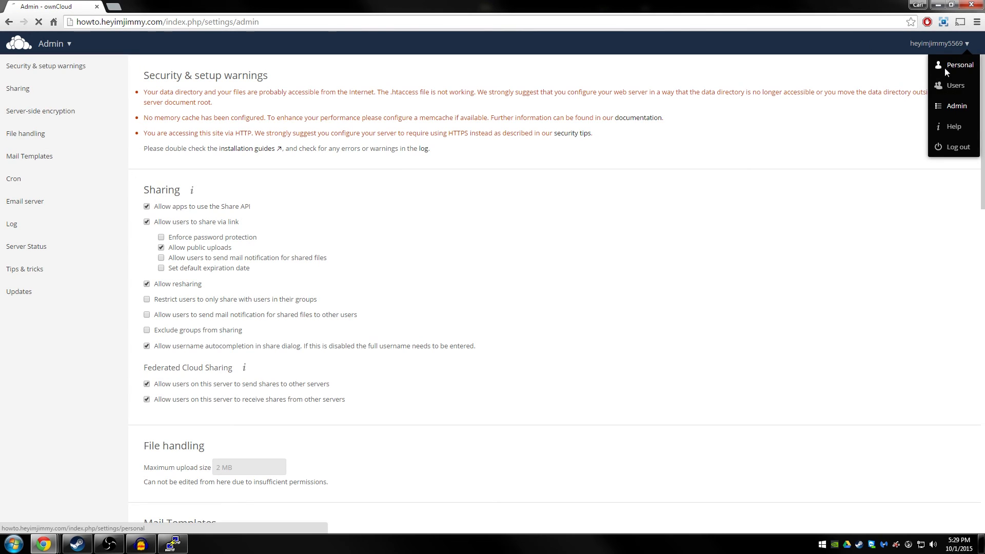